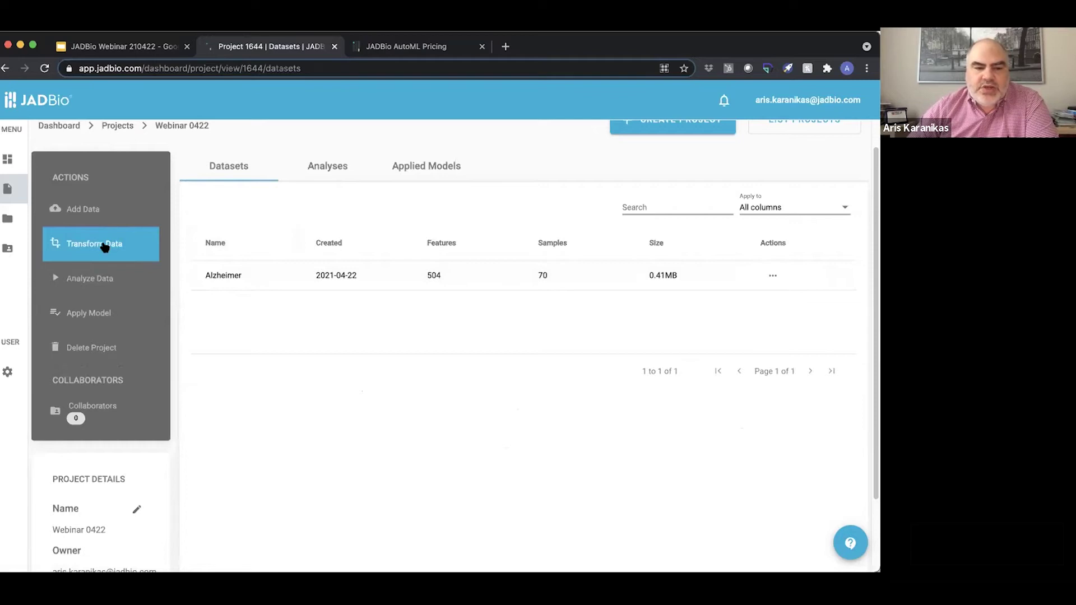
Start a new analysis and select the Alzheimer dataset
{"action": "left_click", "coordinate": [104, 279]}
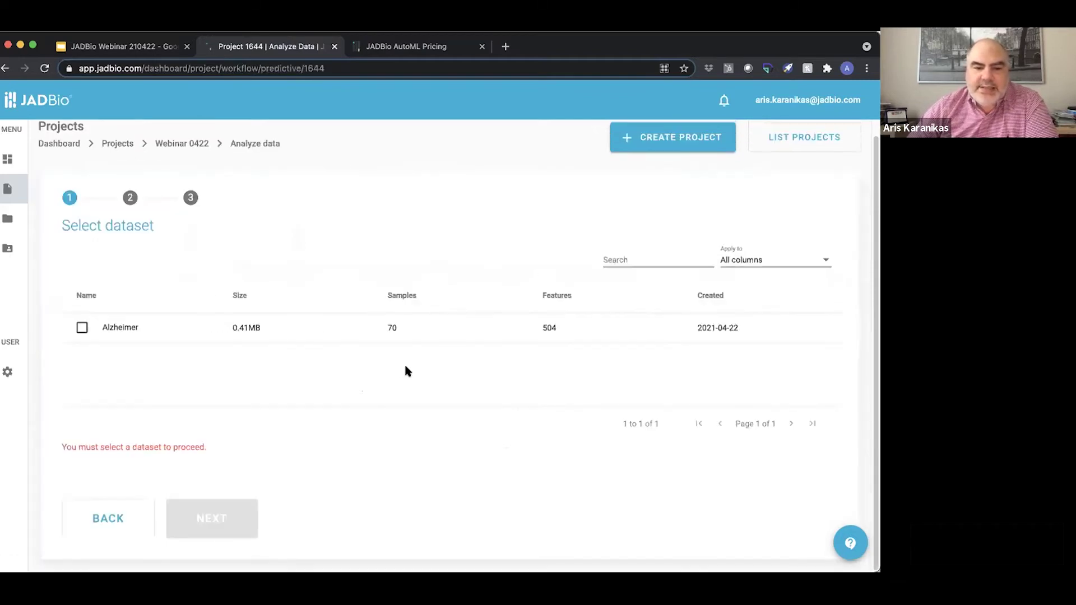
{"action": "left_click", "coordinate": [124, 336]}
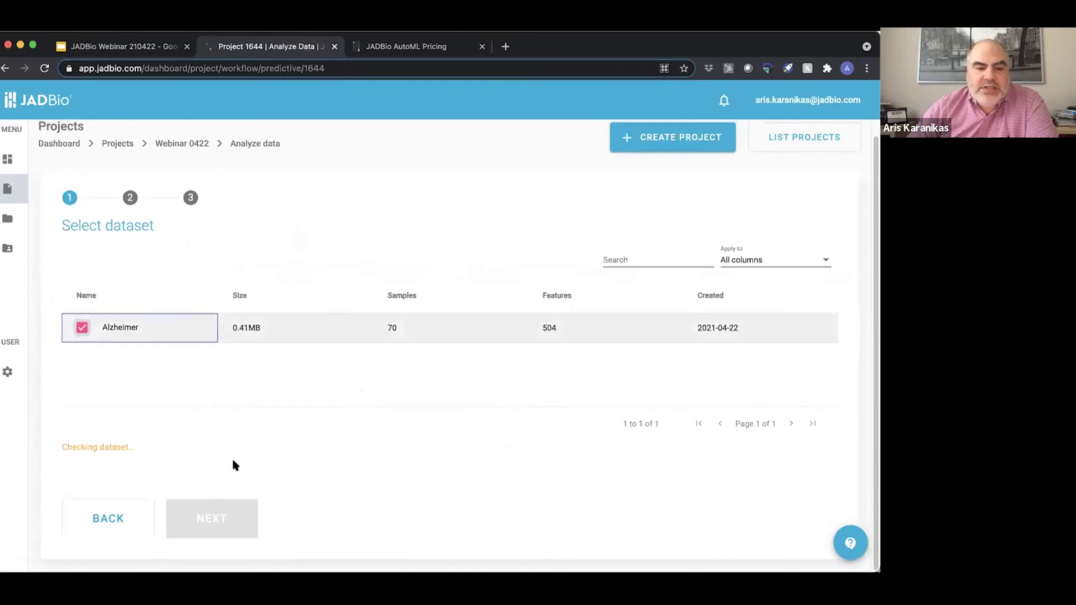
Go to outcome selection and inspect the per-feature histograms and summary statistics
{"action": "left_click", "coordinate": [208, 521]}
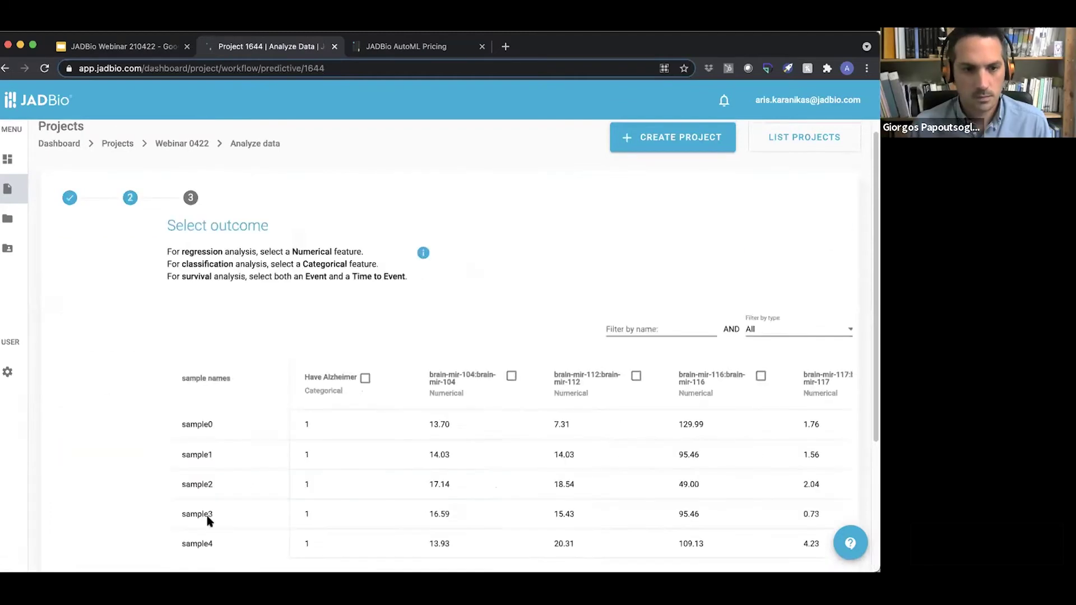
{"action": "scroll", "coordinate": [293, 480], "scroll_direction": "down", "scroll_amount": 1}
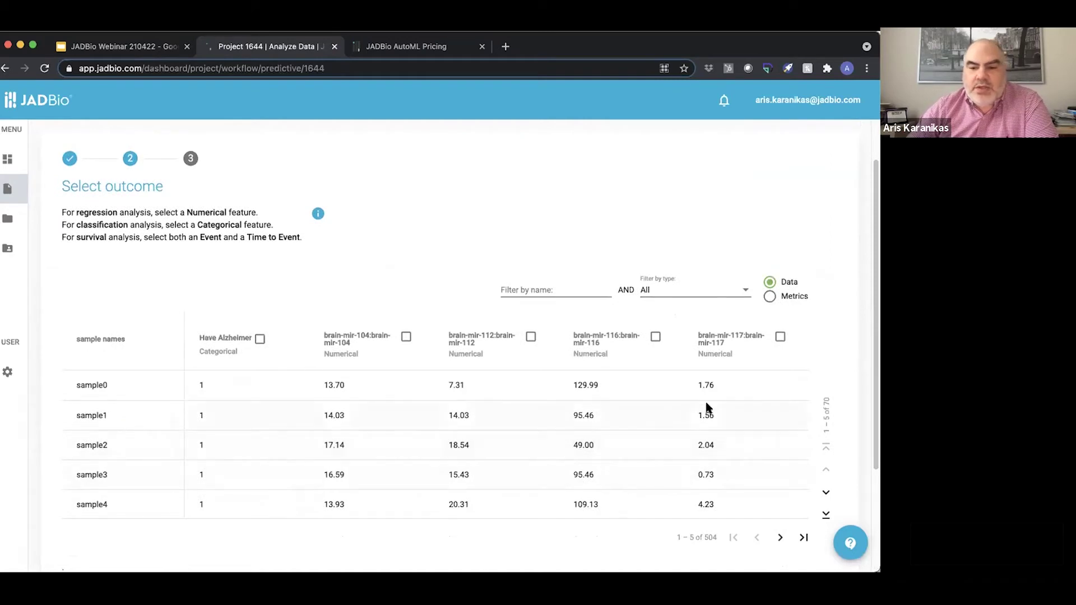
{"action": "left_click", "coordinate": [771, 297]}
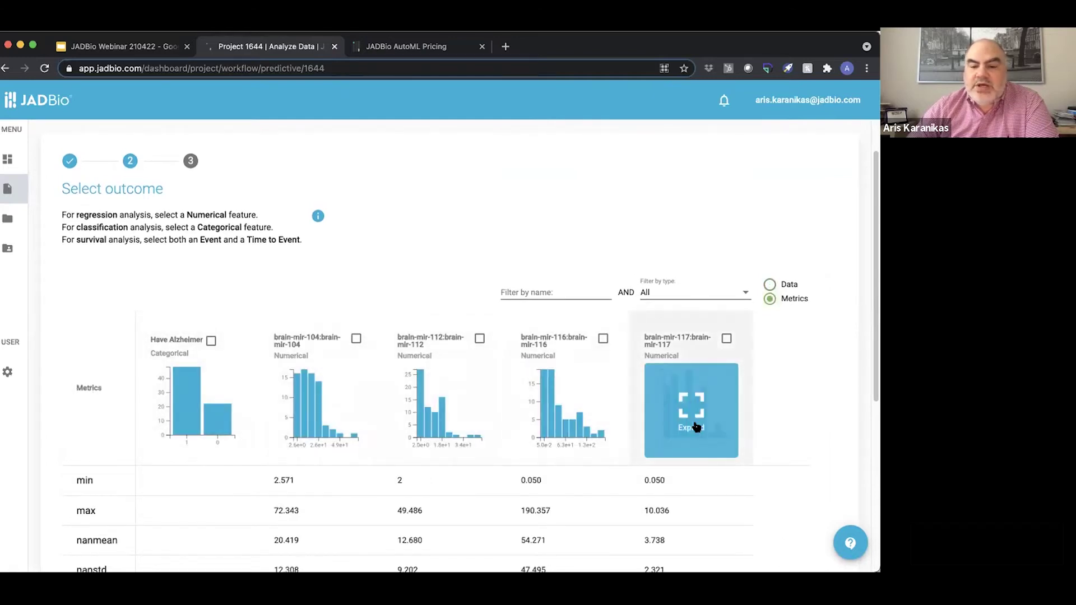
{"action": "scroll", "coordinate": [781, 396], "scroll_direction": "down", "scroll_amount": 1}
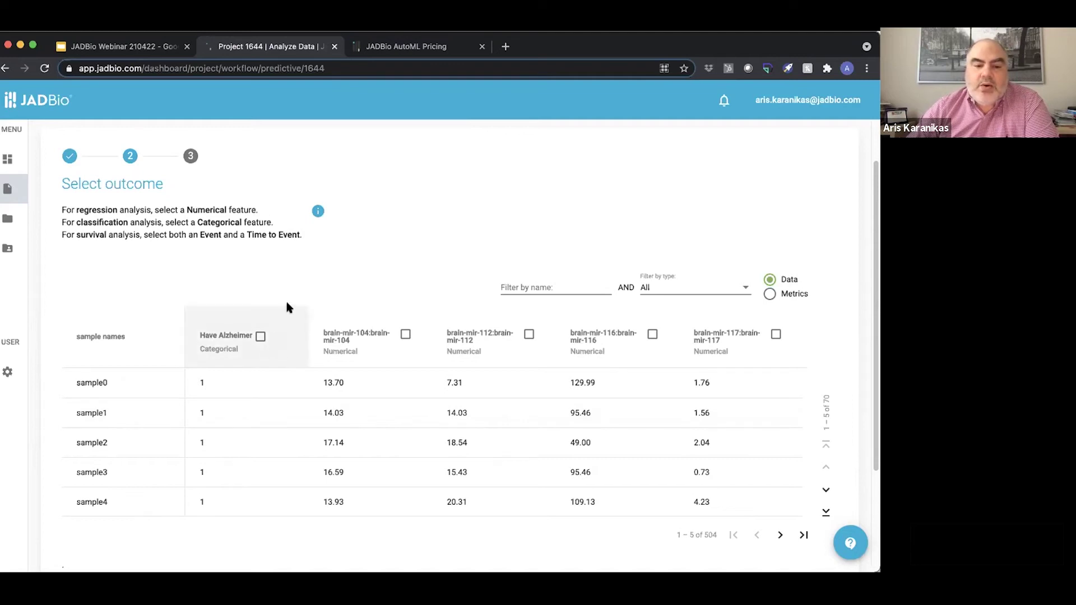
Set the Have Alzheimer column as the classification outcome
{"action": "left_click", "coordinate": [260, 337]}
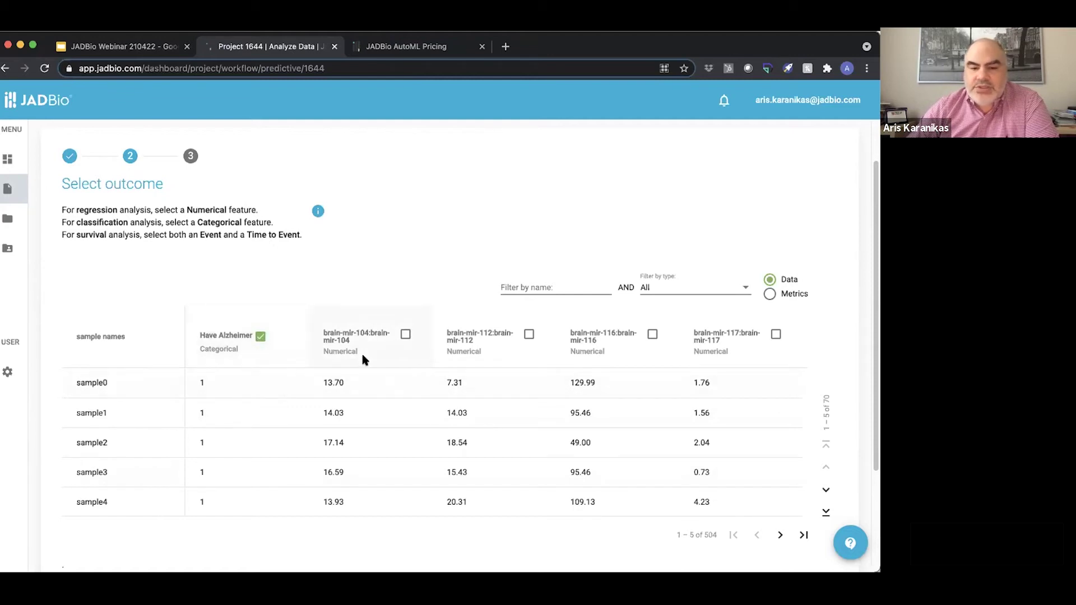
{"action": "scroll", "coordinate": [306, 367], "scroll_direction": "down", "scroll_amount": 2}
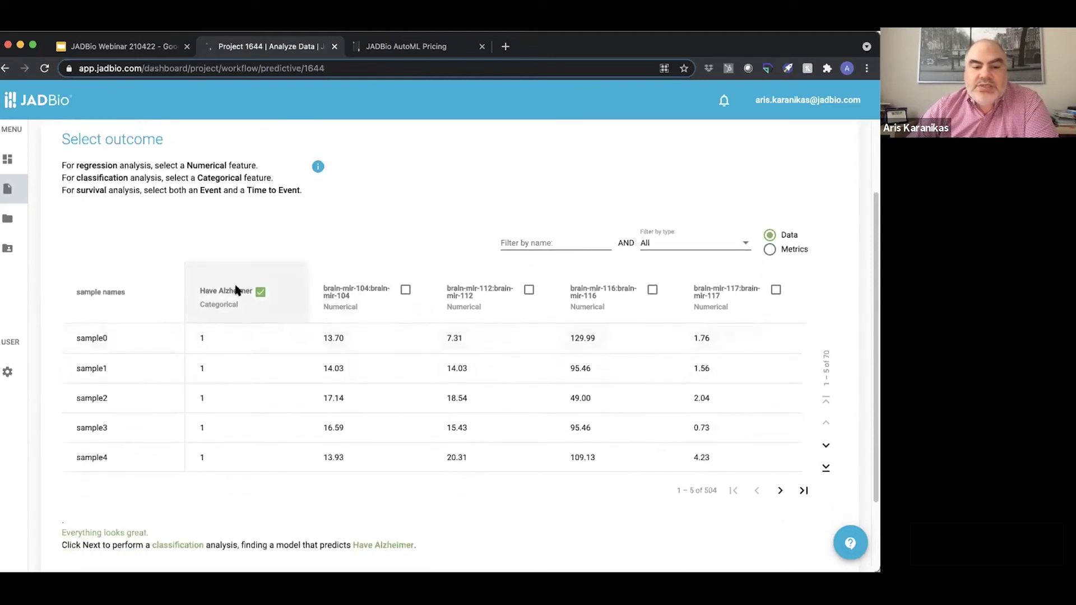
{"action": "scroll", "coordinate": [245, 389], "scroll_direction": "down", "scroll_amount": 3}
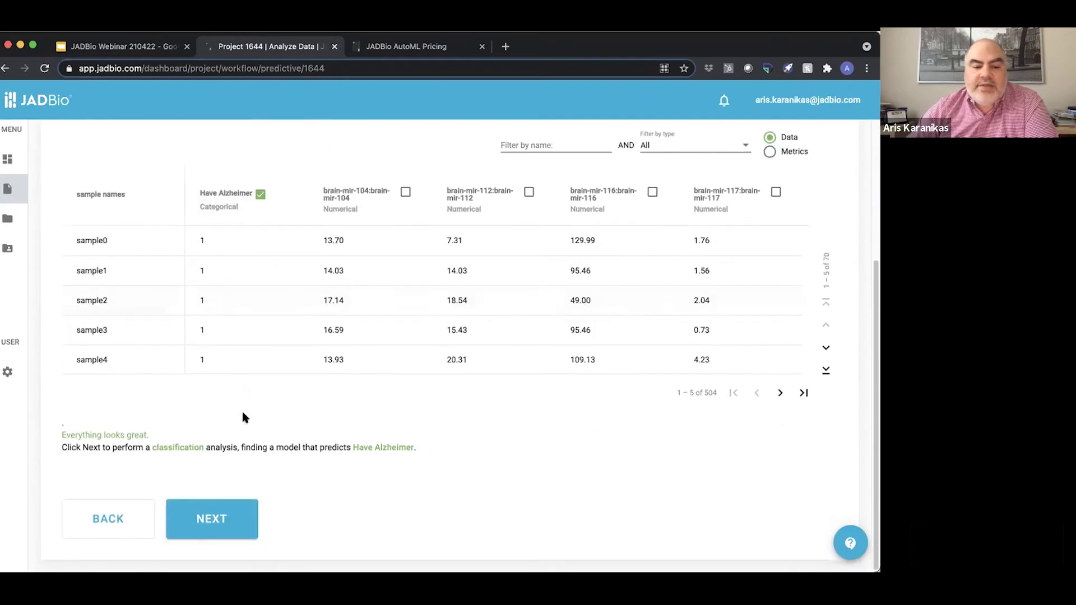
{"action": "left_click", "coordinate": [217, 520]}
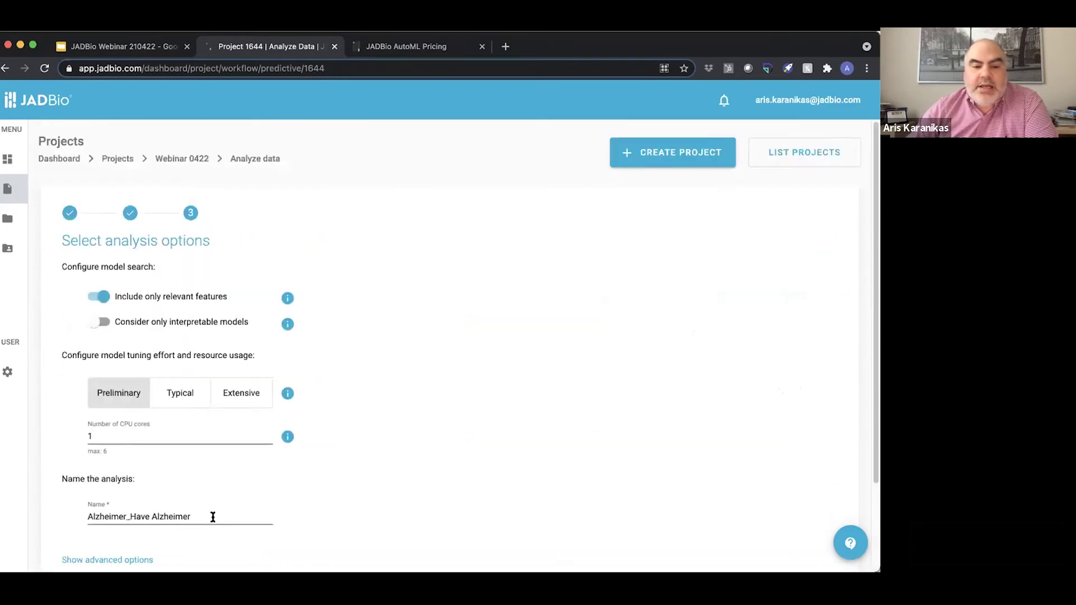
{"action": "scroll", "coordinate": [216, 319], "scroll_direction": "down", "scroll_amount": 3}
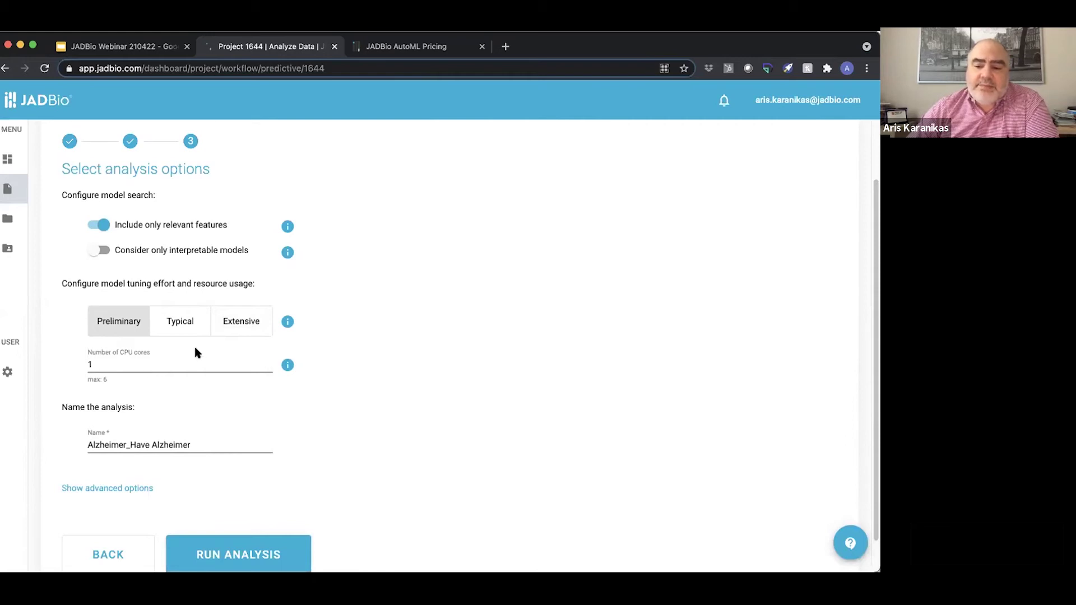
{"action": "left_click", "coordinate": [107, 372]}
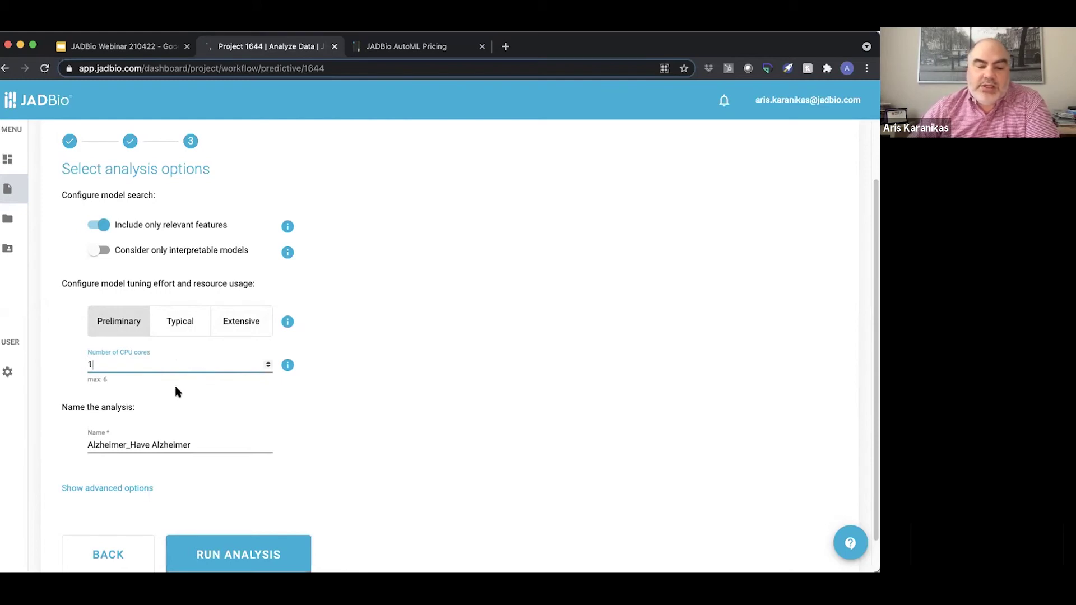
Review the default advanced settings, keeping AUC, Preliminary effort and 1 CPU core
{"action": "left_click", "coordinate": [106, 489]}
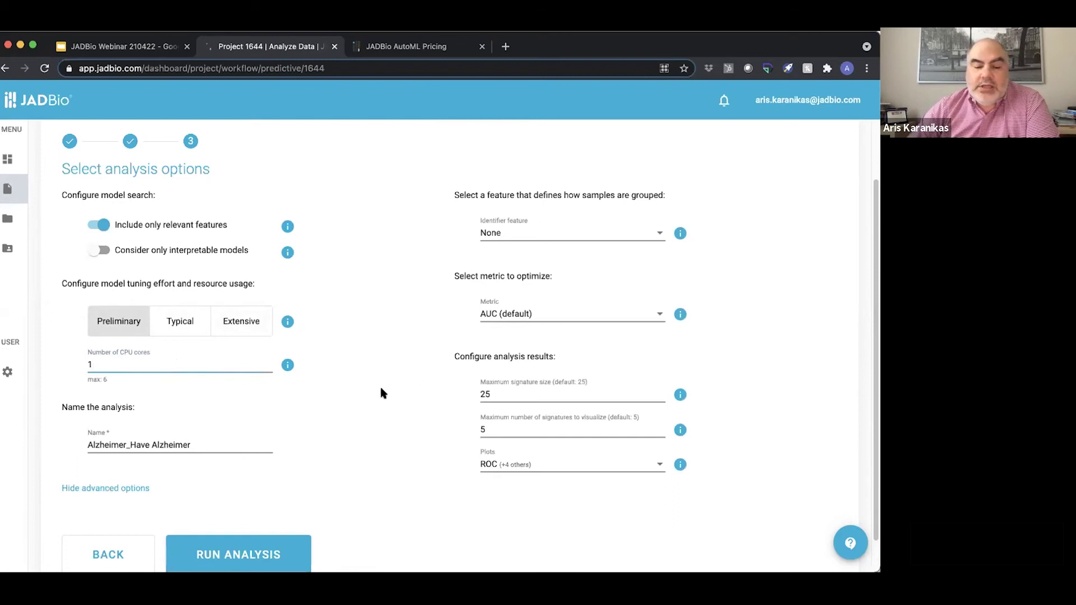
{"action": "scroll", "coordinate": [371, 418], "scroll_direction": "down", "scroll_amount": 1}
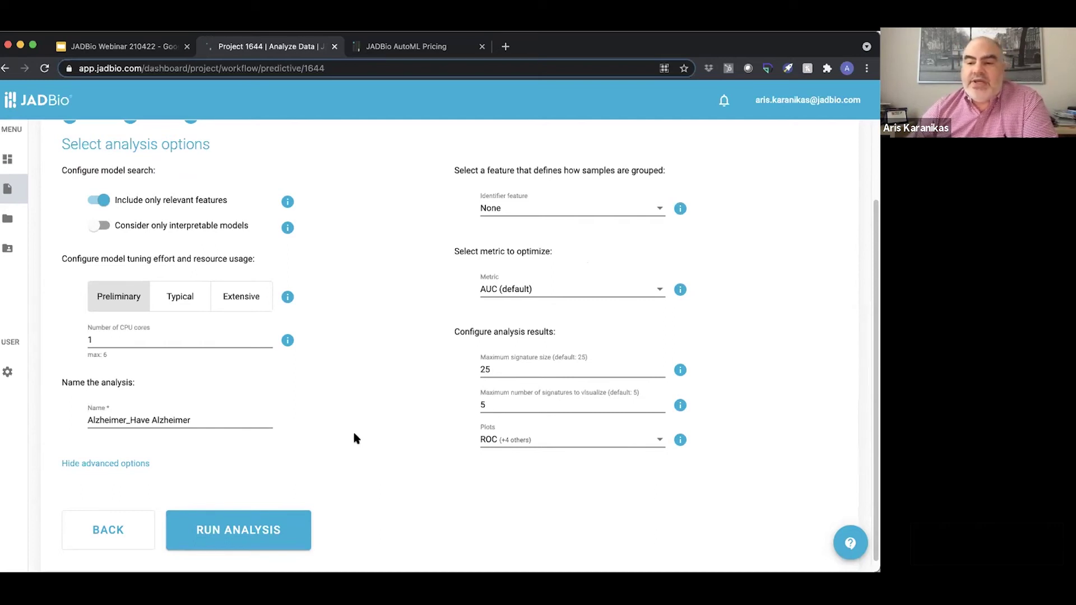
{"action": "left_click", "coordinate": [110, 464]}
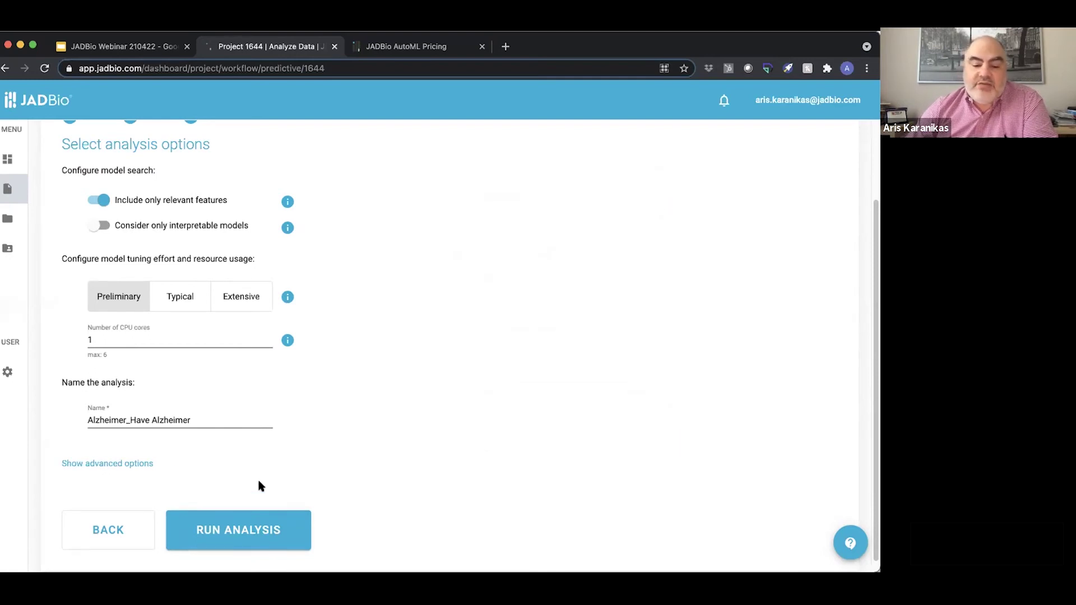
Run the Alzheimer_Have Alzheimer analysis and check its learning progress
{"action": "left_click", "coordinate": [233, 530]}
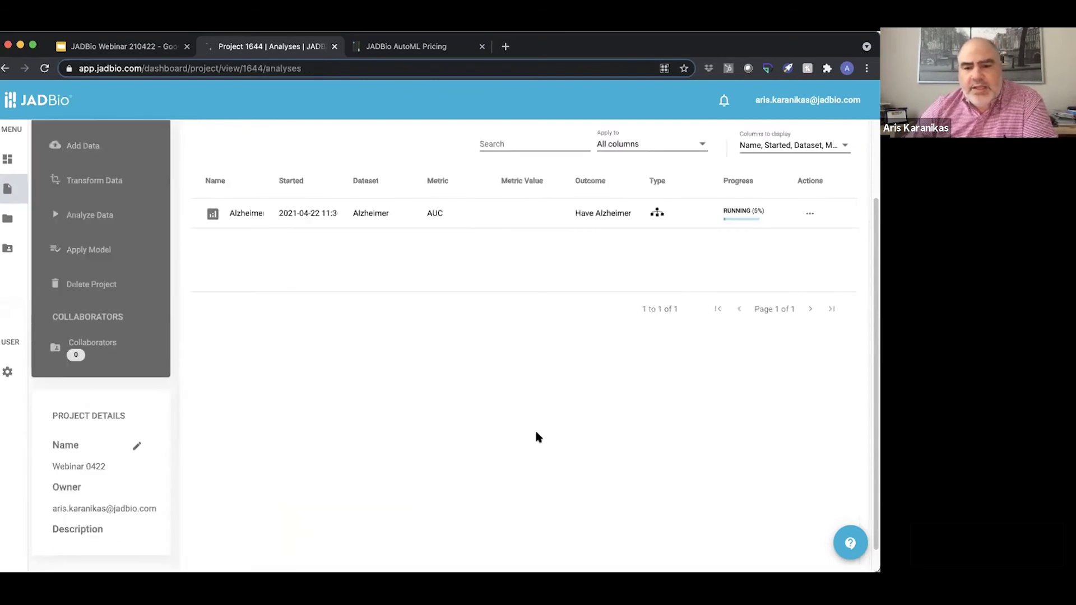
{"action": "left_click", "coordinate": [738, 213]}
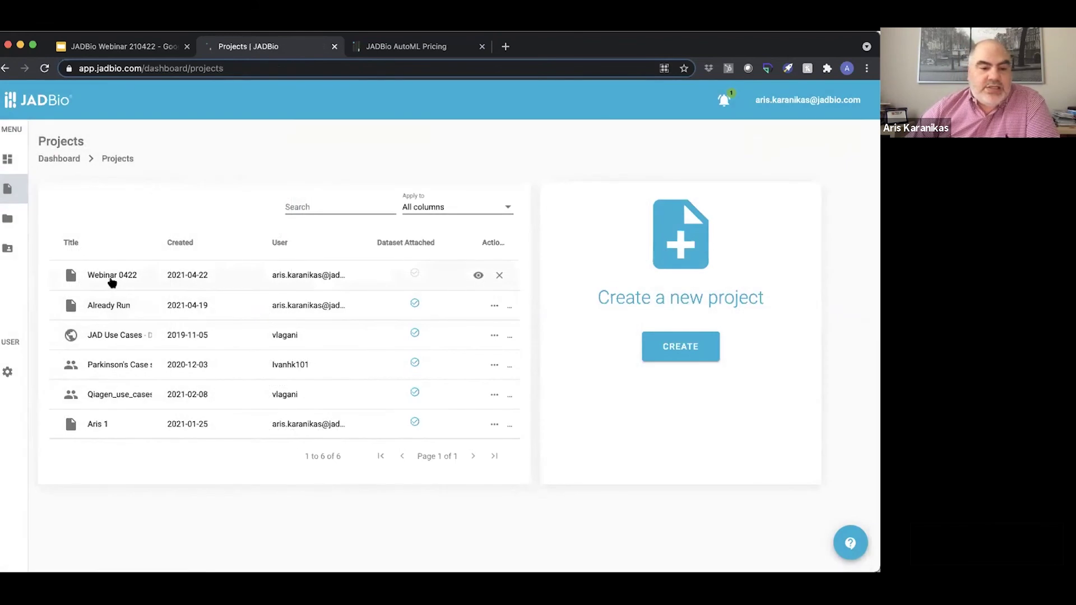
Open Webinar 0422's finished Alzheimer analysis and review the SVM best model's 0.976 mean AUC
{"action": "left_click", "coordinate": [112, 280]}
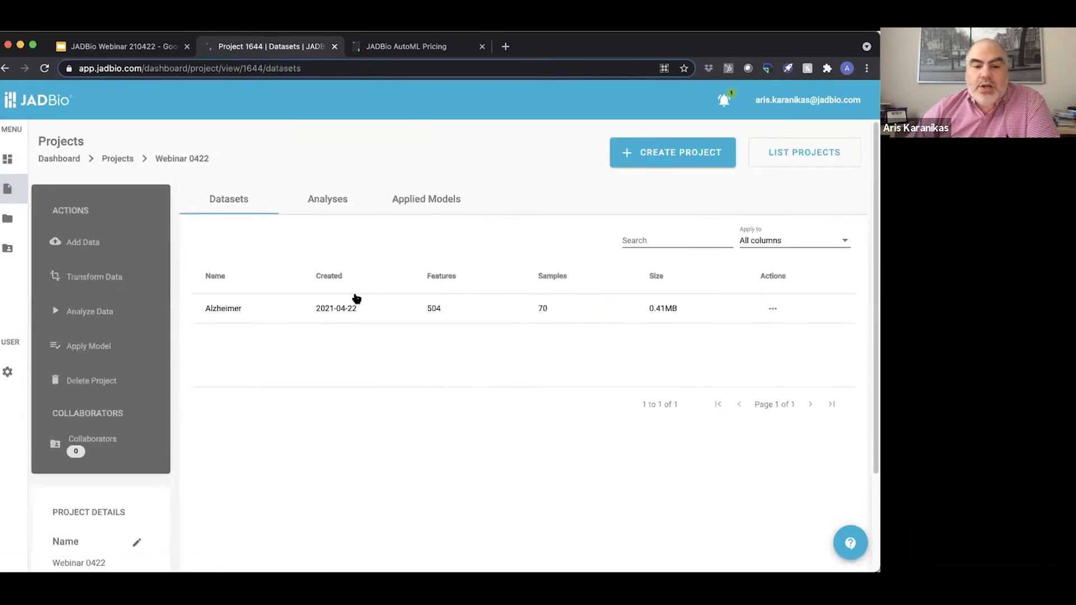
{"action": "left_click", "coordinate": [334, 212]}
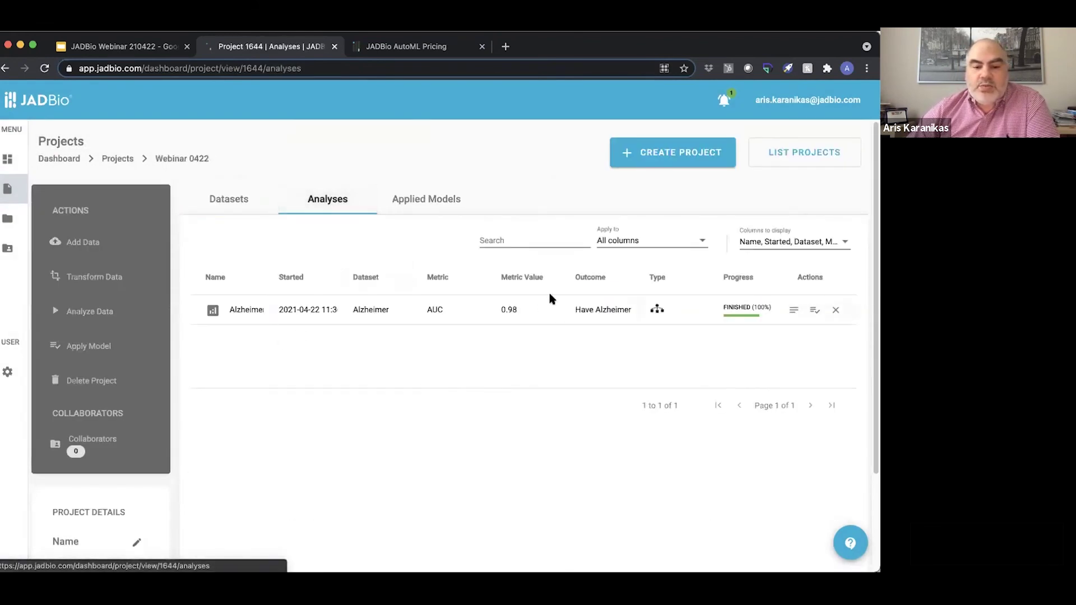
{"action": "left_click", "coordinate": [254, 310]}
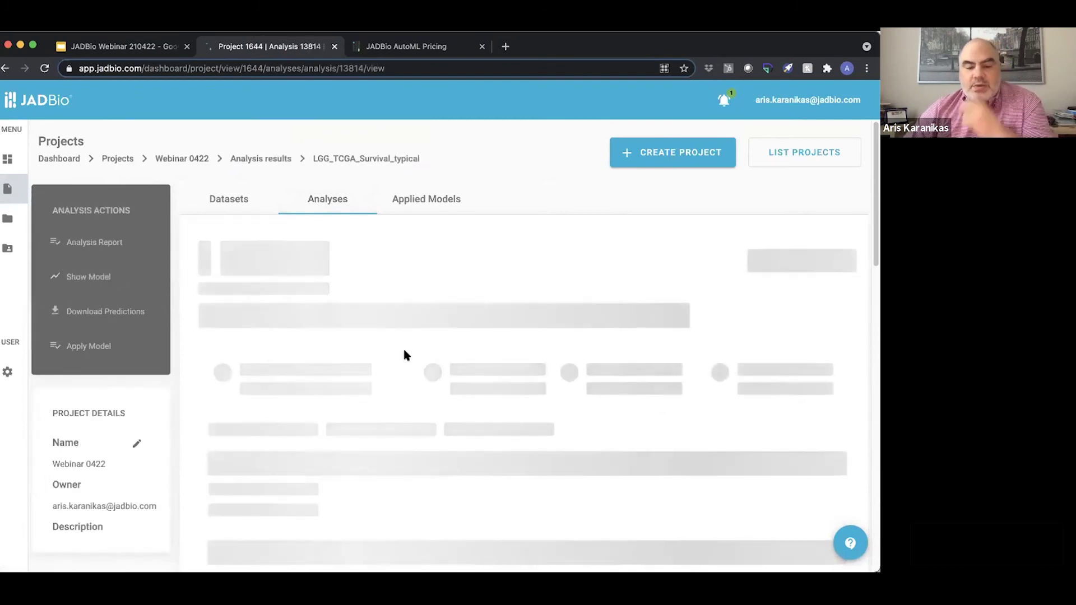
{"action": "scroll", "coordinate": [434, 409], "scroll_direction": "down", "scroll_amount": 2}
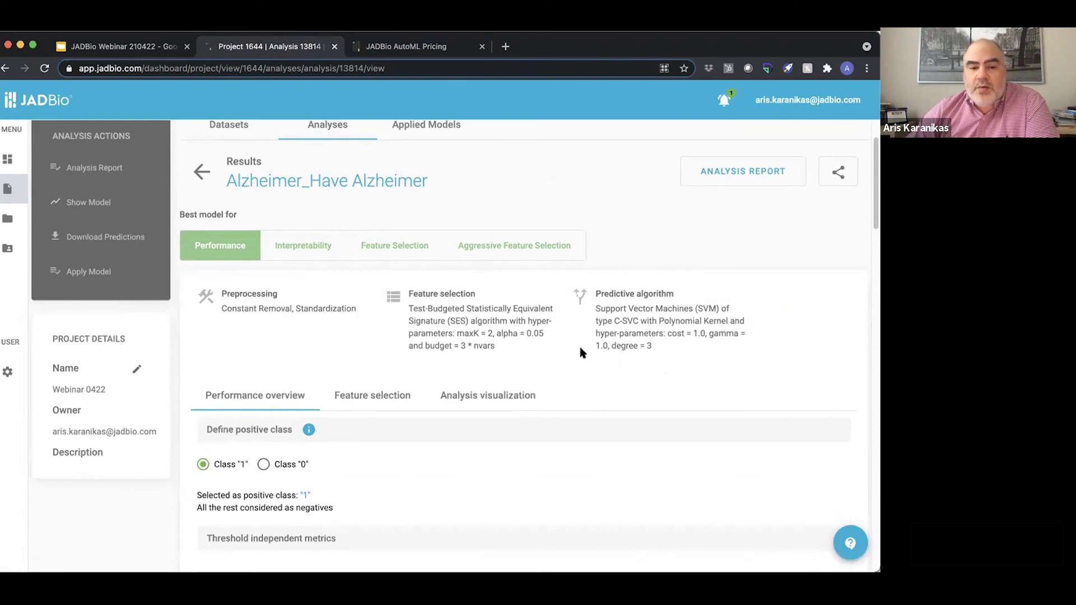
{"action": "scroll", "coordinate": [436, 417], "scroll_direction": "down", "scroll_amount": 5}
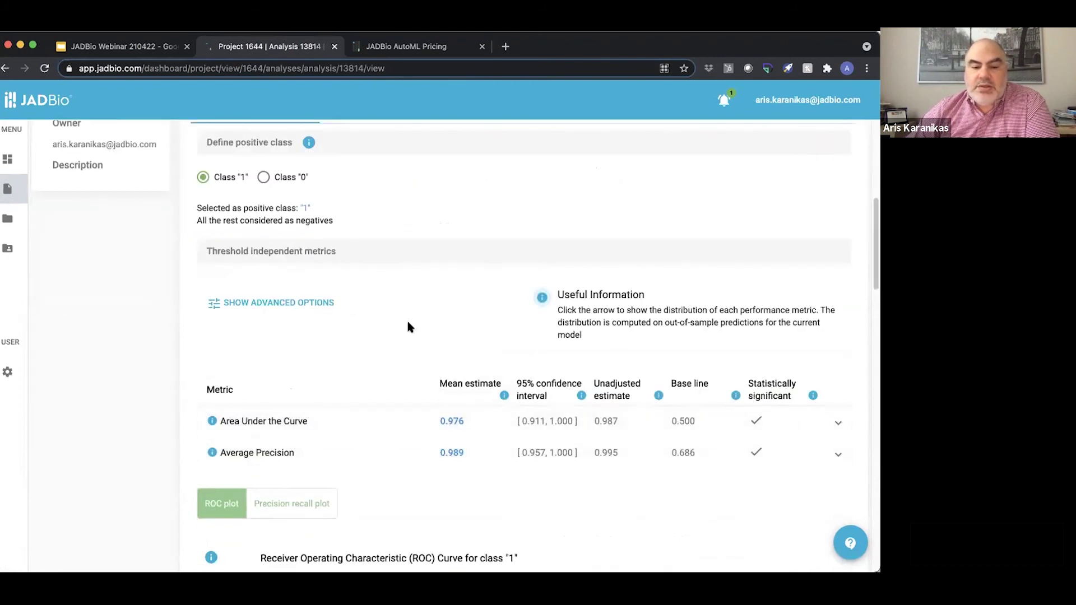
{"action": "scroll", "coordinate": [413, 326], "scroll_direction": "up", "scroll_amount": 1}
{"action": "scroll", "coordinate": [412, 326], "scroll_direction": "up", "scroll_amount": 5}
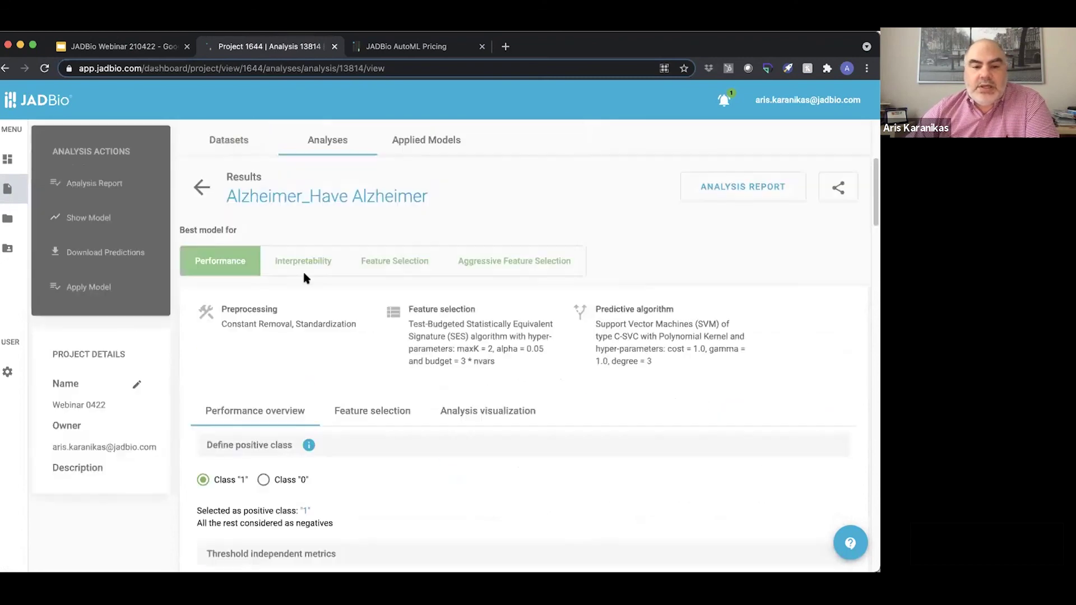
{"action": "left_click", "coordinate": [303, 269]}
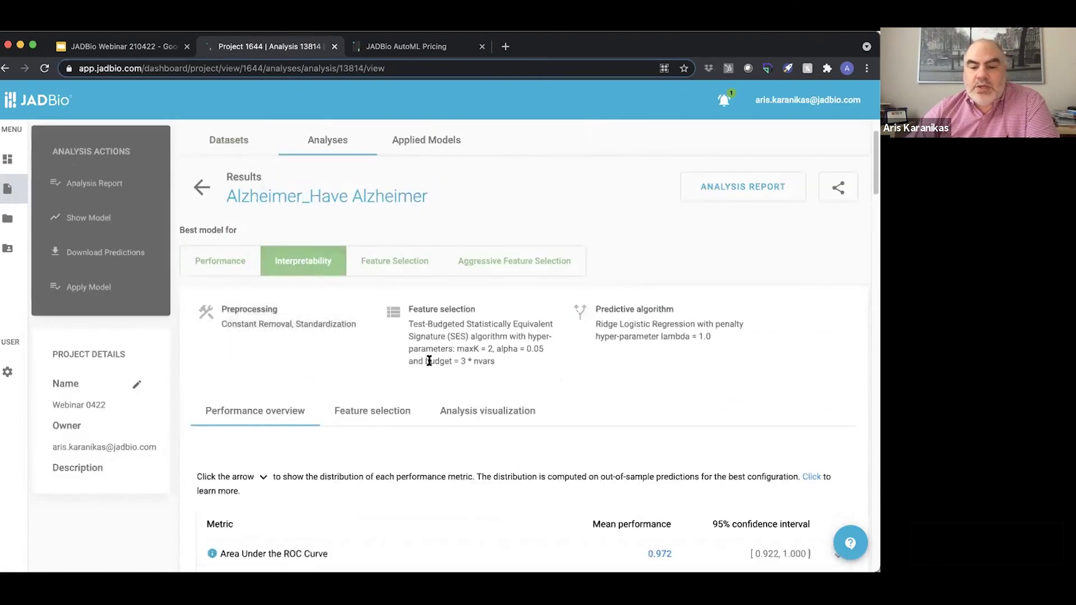
{"action": "scroll", "coordinate": [427, 357], "scroll_direction": "down", "scroll_amount": 4}
{"action": "scroll", "coordinate": [446, 409], "scroll_direction": "up", "scroll_amount": 3}
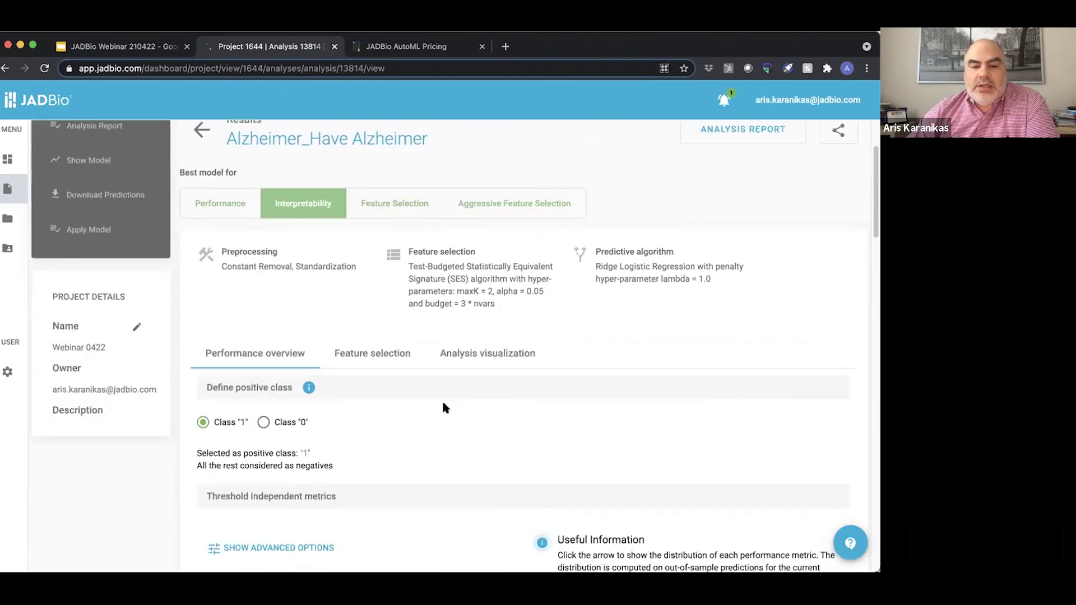
{"action": "scroll", "coordinate": [445, 409], "scroll_direction": "down", "scroll_amount": 4}
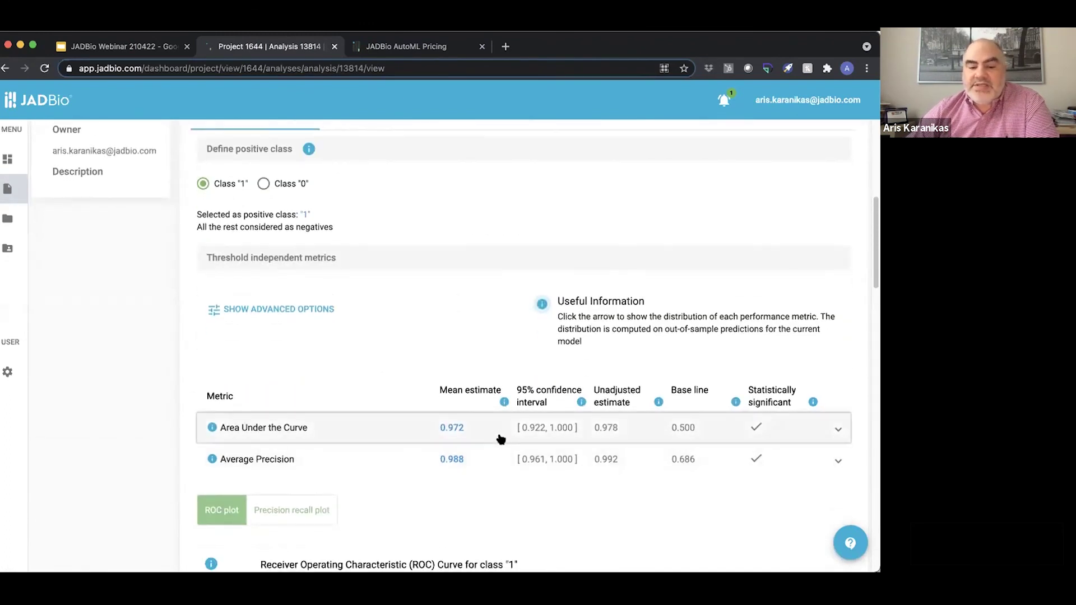
{"action": "scroll", "coordinate": [469, 405], "scroll_direction": "down", "scroll_amount": 6}
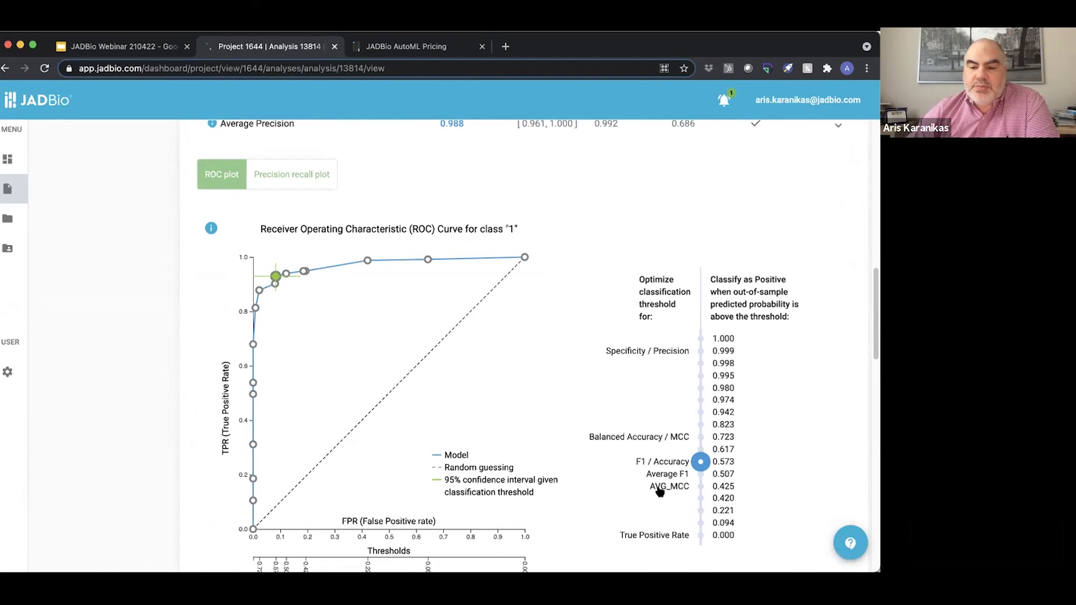
{"action": "scroll", "coordinate": [569, 458], "scroll_direction": "up", "scroll_amount": 15}
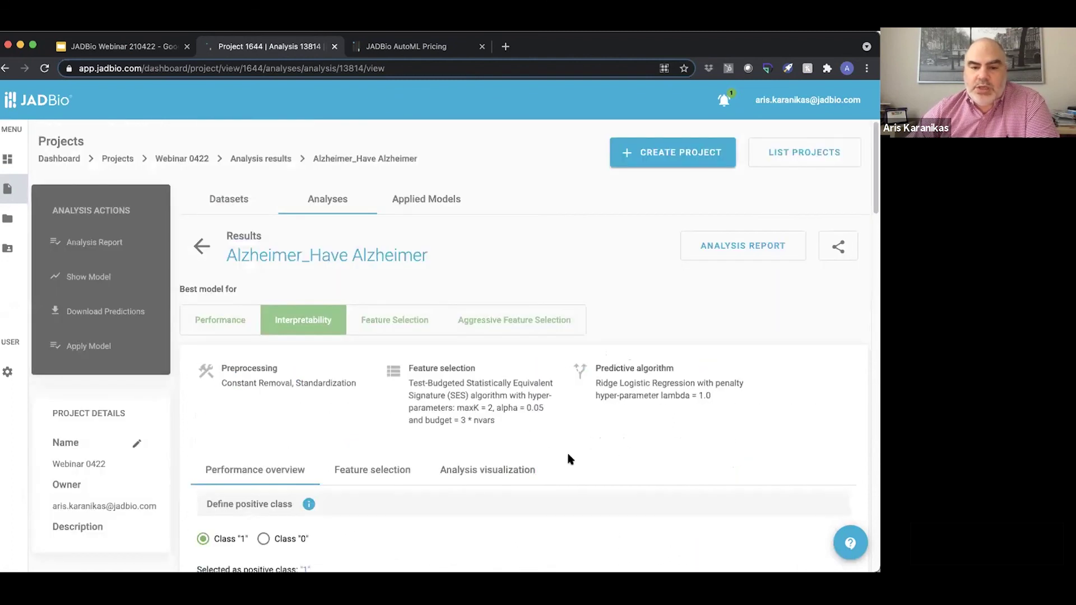